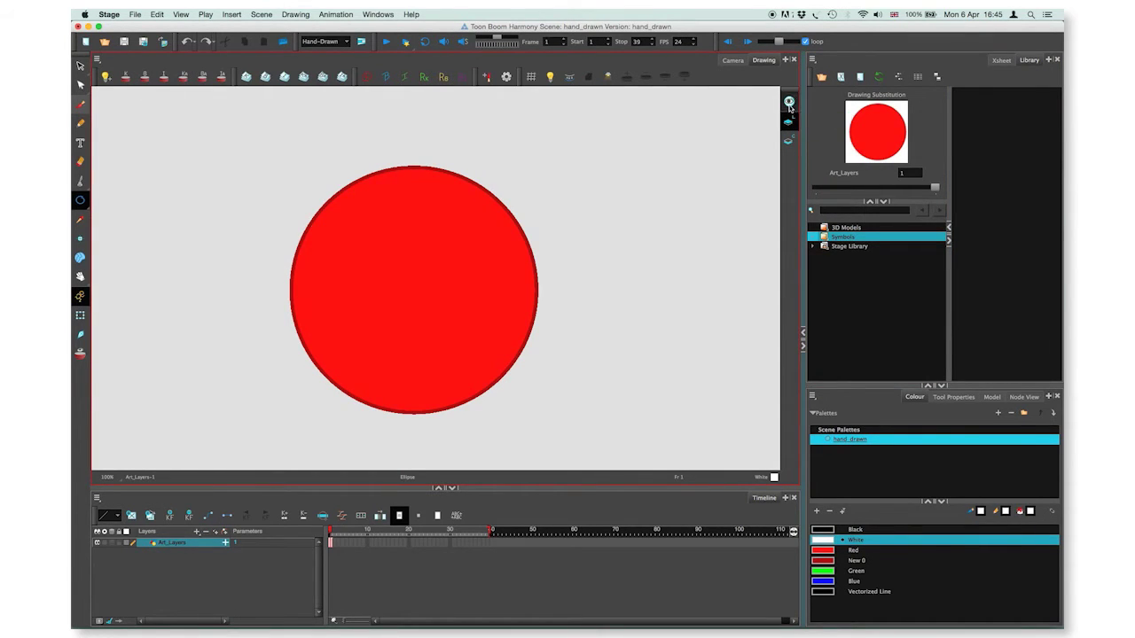
- Toggle the circle between outline-only and red-fill views, then focus the Art_Layers layer
{"action": "left_click", "coordinate": [789, 104]}
{"action": "left_click", "coordinate": [790, 122]}
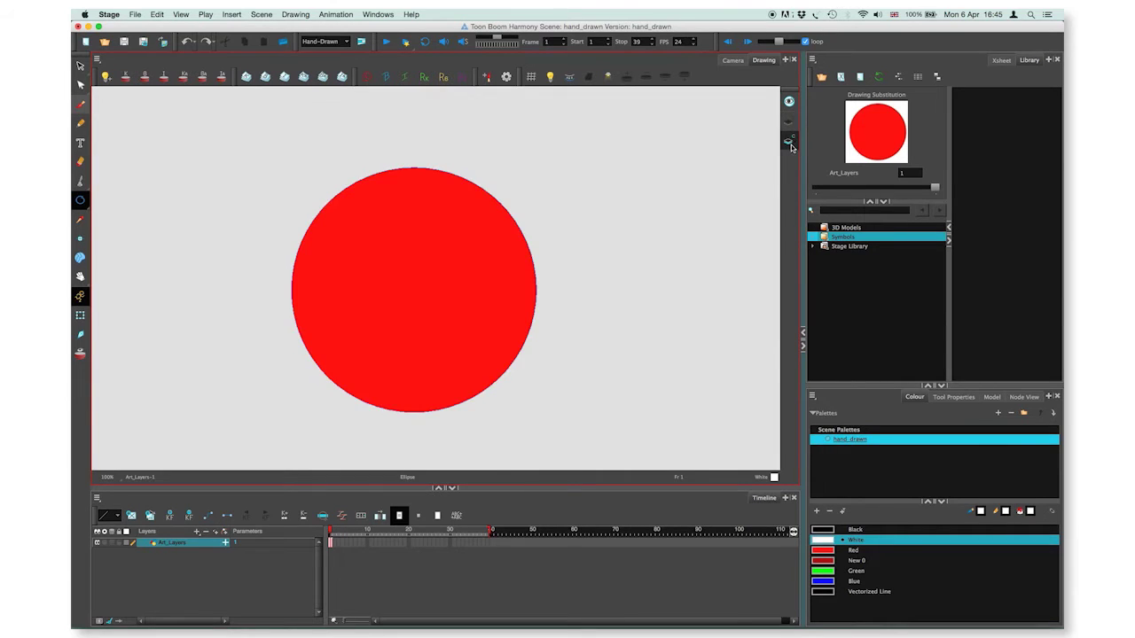
{"action": "left_click", "coordinate": [791, 123]}
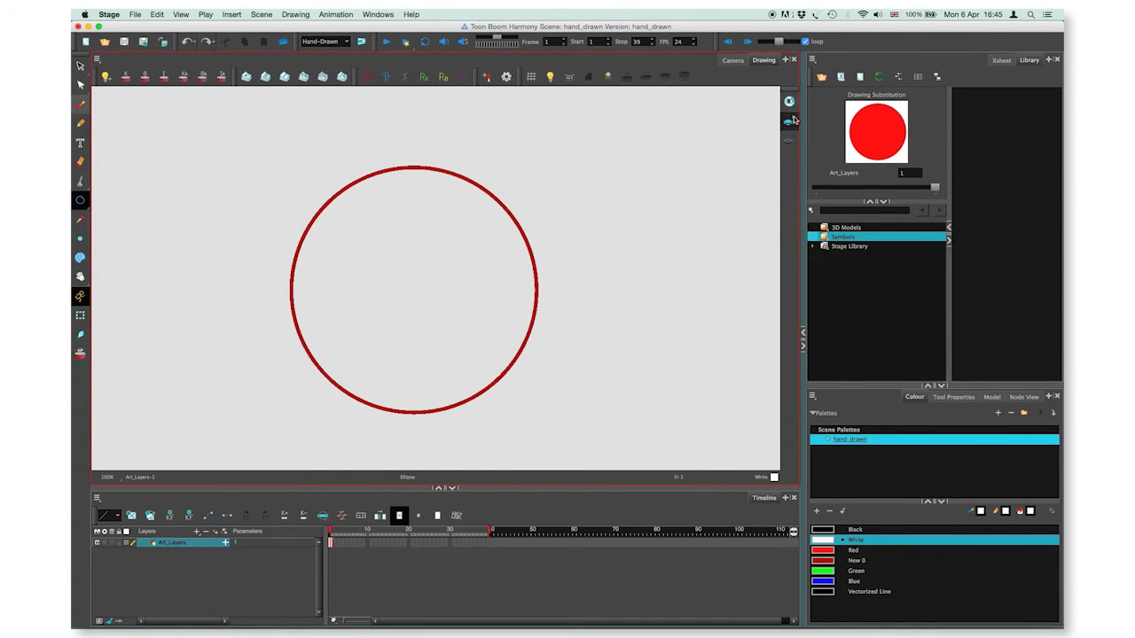
{"action": "left_click", "coordinate": [793, 141]}
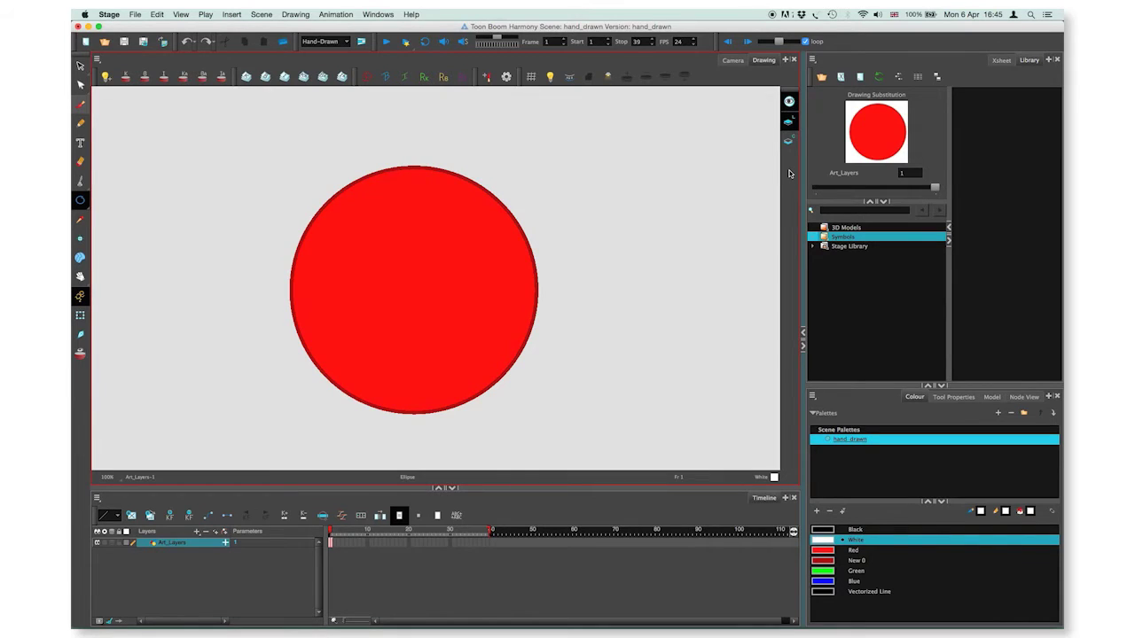
{"action": "left_click", "coordinate": [222, 545]}
- Cycle the circle between fill-only and outline-with-fill views, ending on all art layers shown
{"action": "left_click", "coordinate": [809, 89]}
{"action": "left_click", "coordinate": [790, 90]}
{"action": "left_click", "coordinate": [789, 101]}
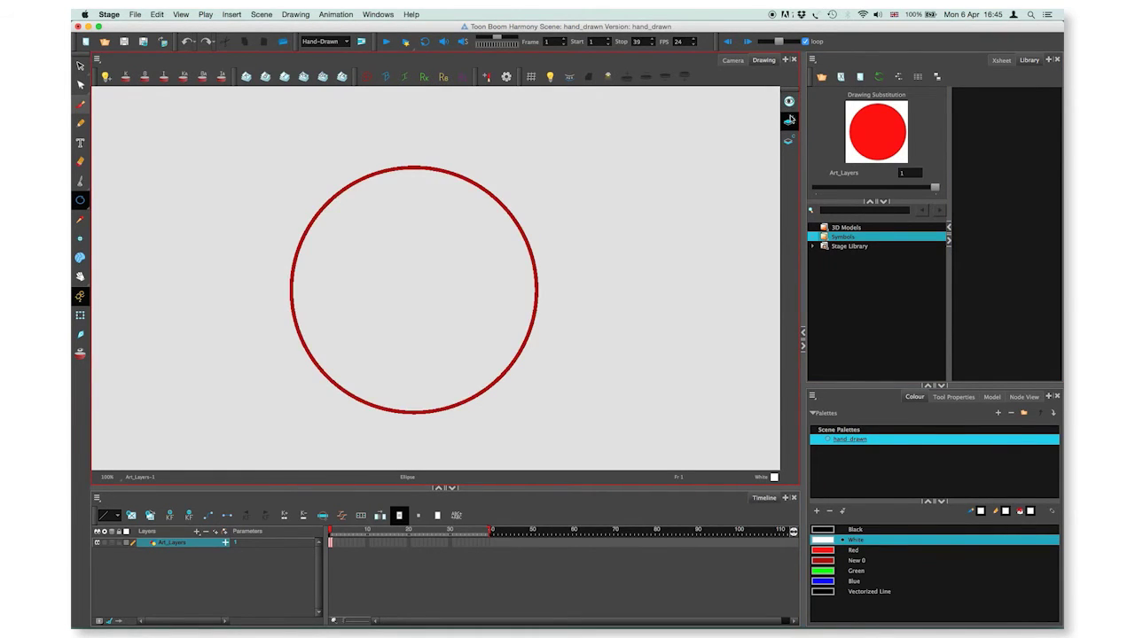
{"action": "left_click", "coordinate": [788, 138]}
{"action": "left_click", "coordinate": [788, 121]}
{"action": "left_click", "coordinate": [789, 102]}
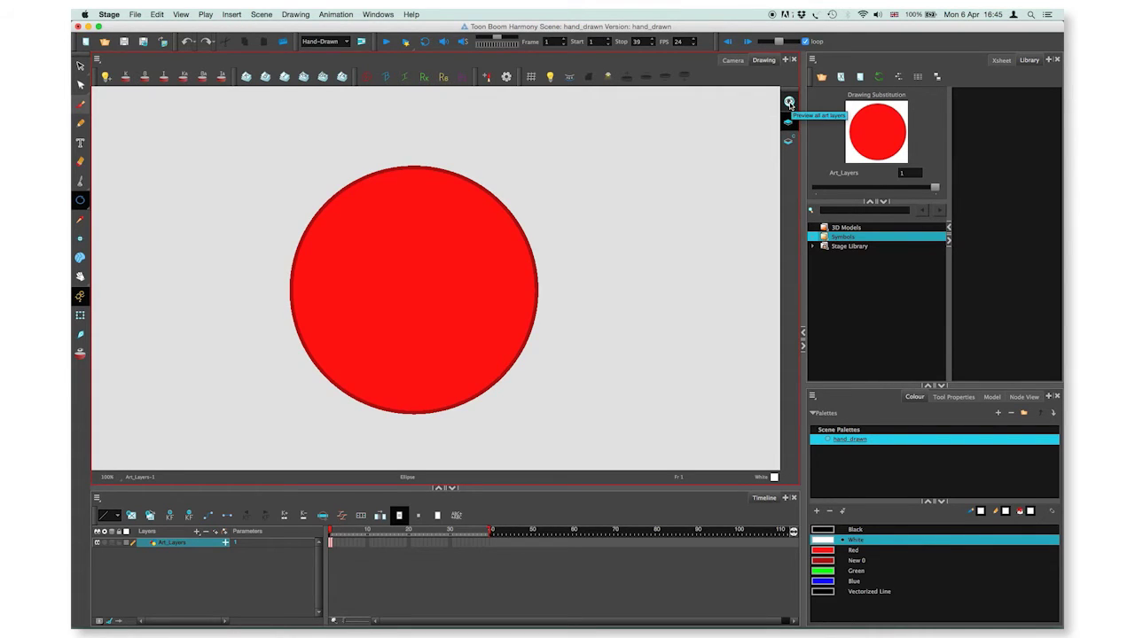
{"action": "left_click", "coordinate": [788, 103]}
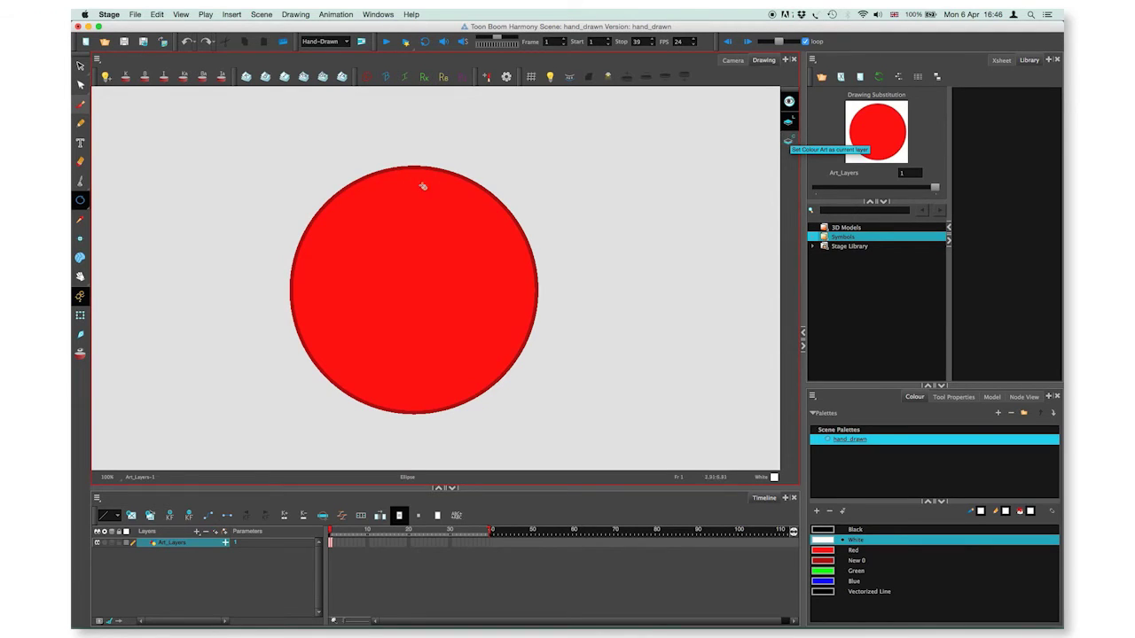
- Turn on Support Overlay and Underlay Arts in the Advanced preferences and confirm
{"action": "left_click", "coordinate": [111, 14]}
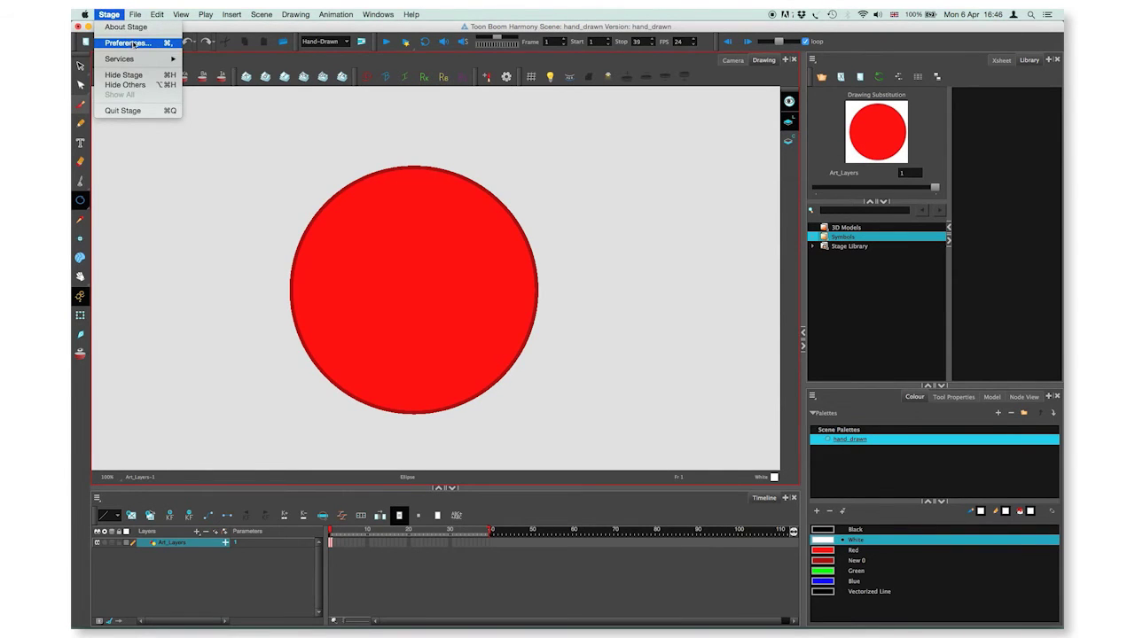
{"action": "left_click", "coordinate": [127, 43]}
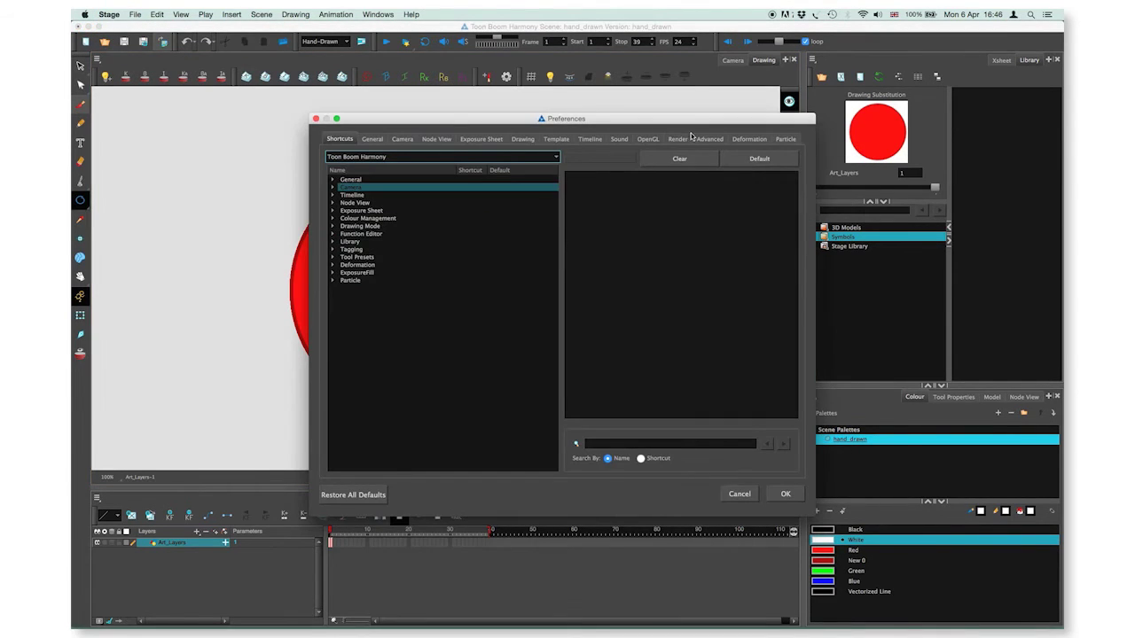
{"action": "left_click", "coordinate": [709, 141]}
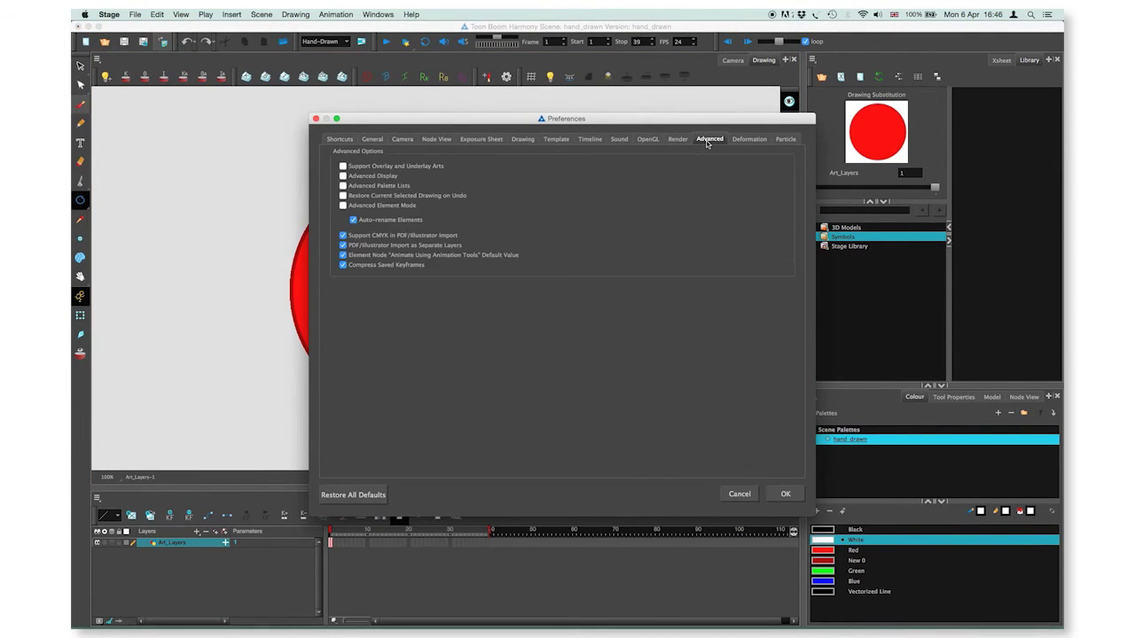
{"action": "left_click", "coordinate": [343, 167]}
{"action": "left_click", "coordinate": [783, 494]}
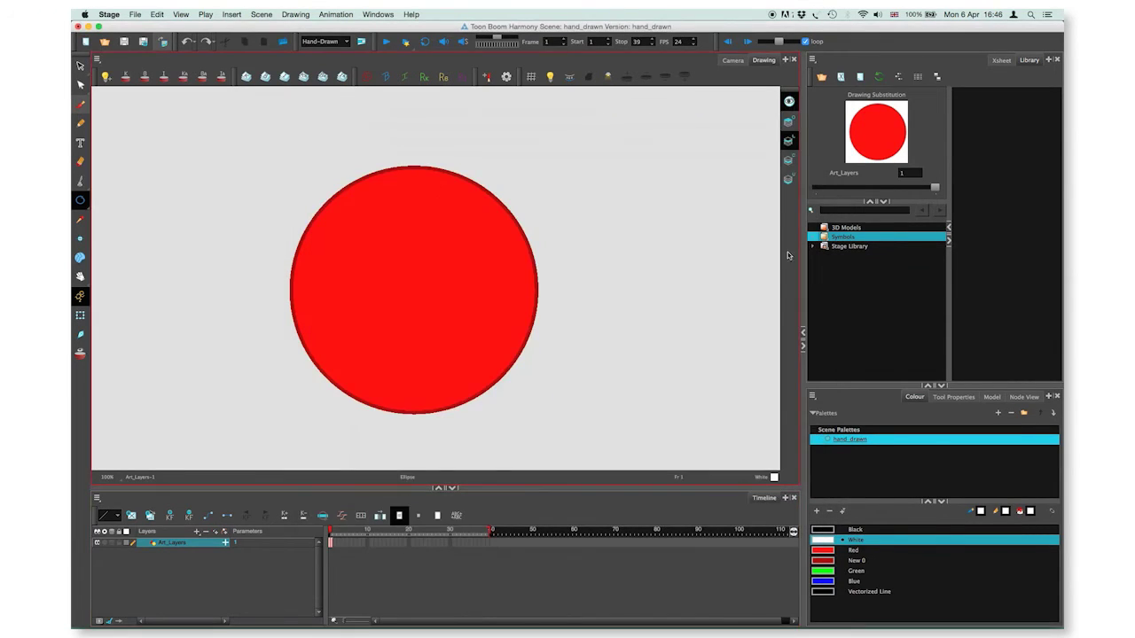
- Step through the Overlay, Line, Colour and Underlay art layers, ending on an empty one
{"action": "left_click", "coordinate": [789, 140]}
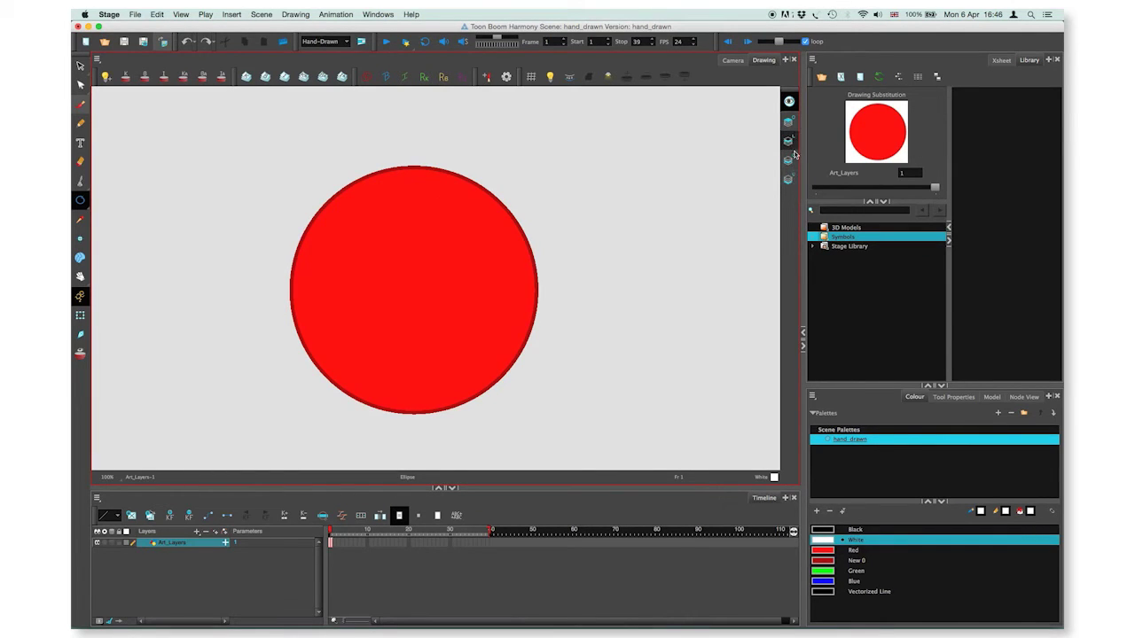
{"action": "left_click", "coordinate": [790, 102]}
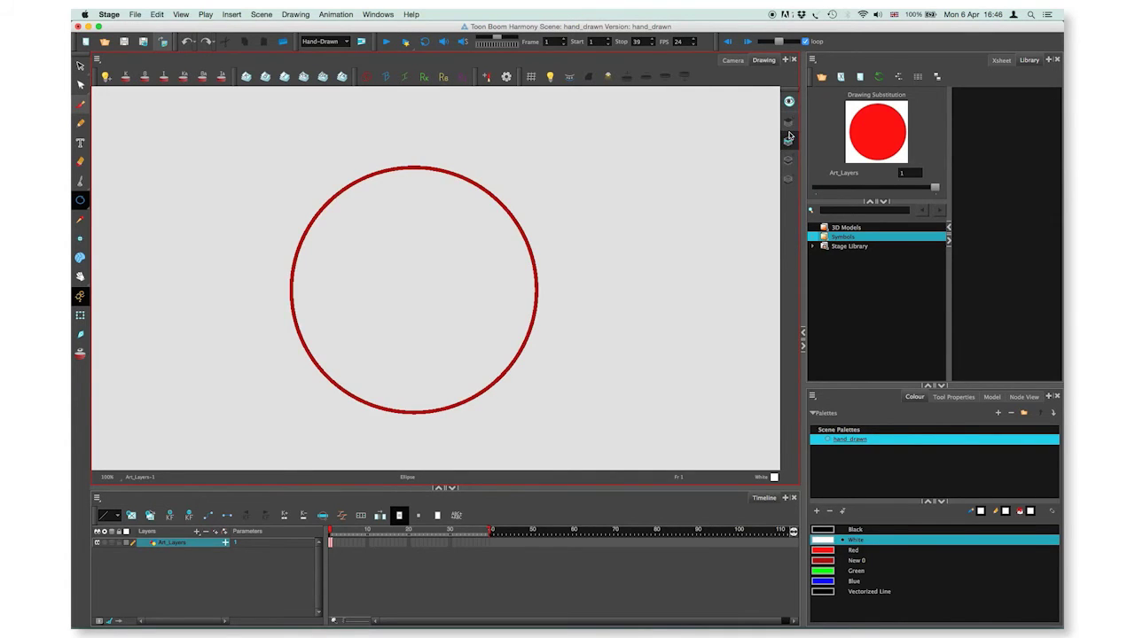
{"action": "left_click", "coordinate": [789, 122]}
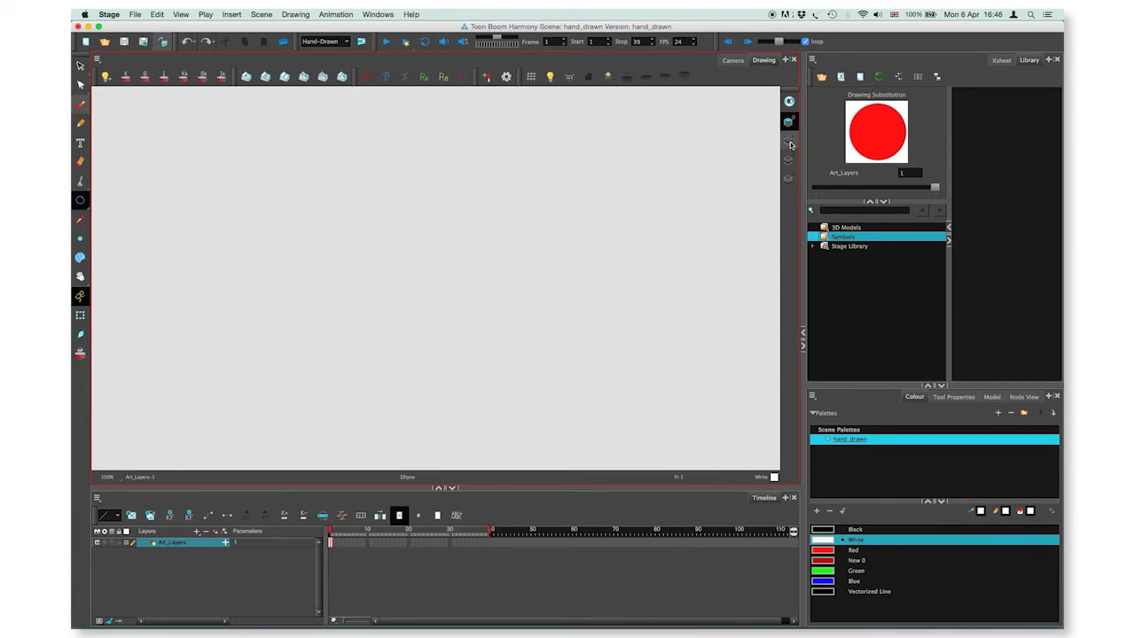
{"action": "left_click", "coordinate": [789, 141]}
{"action": "left_click", "coordinate": [789, 160]}
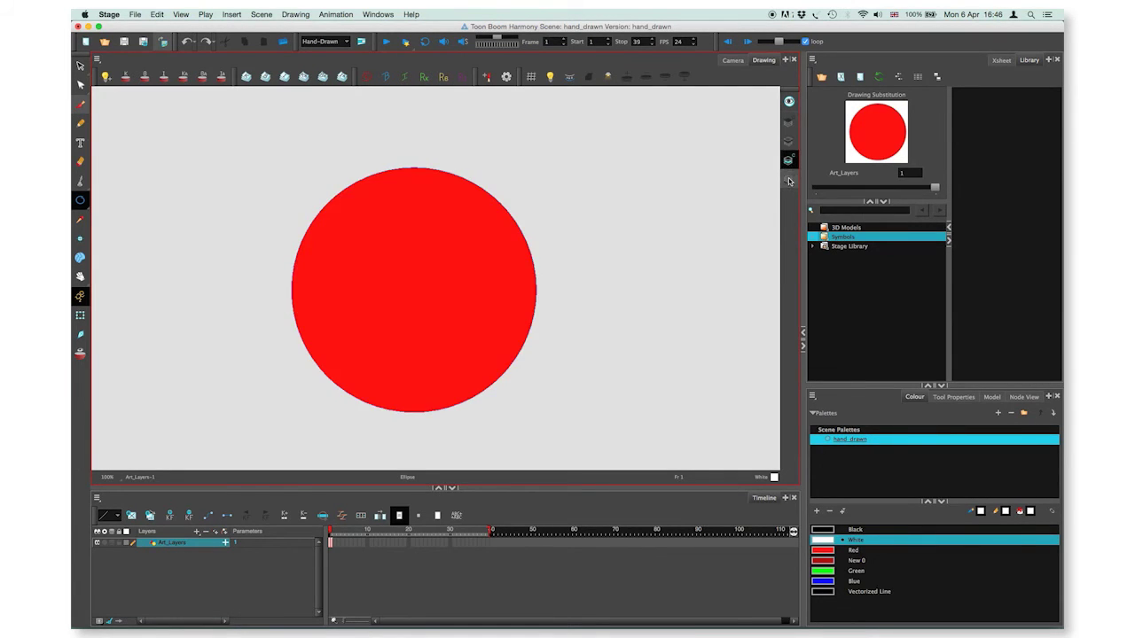
{"action": "left_click", "coordinate": [789, 178]}
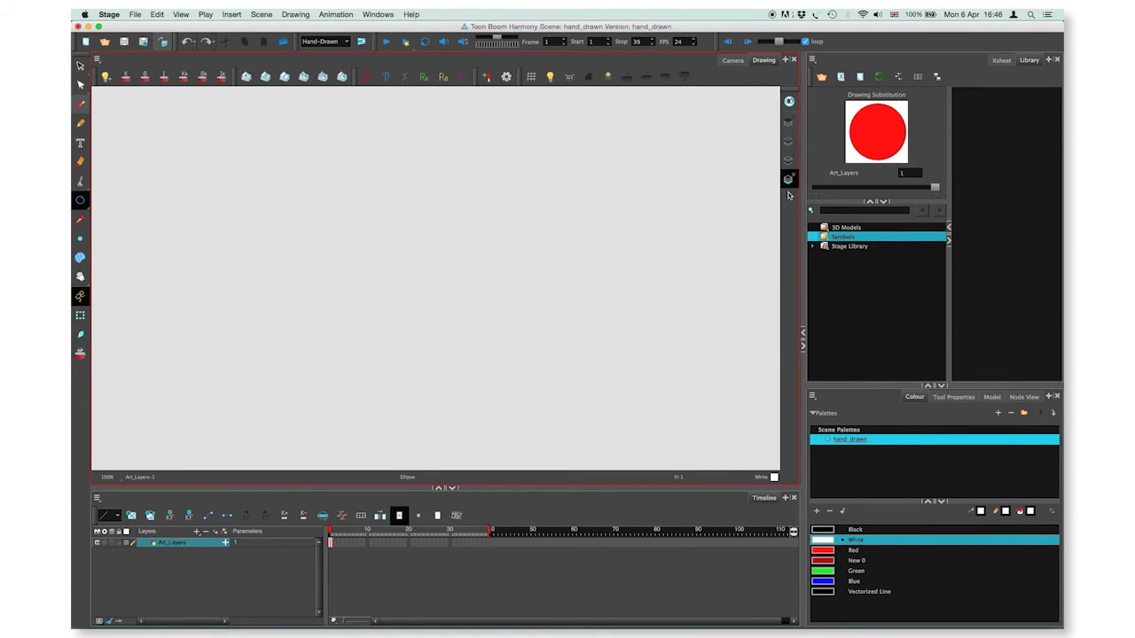
{"action": "left_click", "coordinate": [789, 124]}
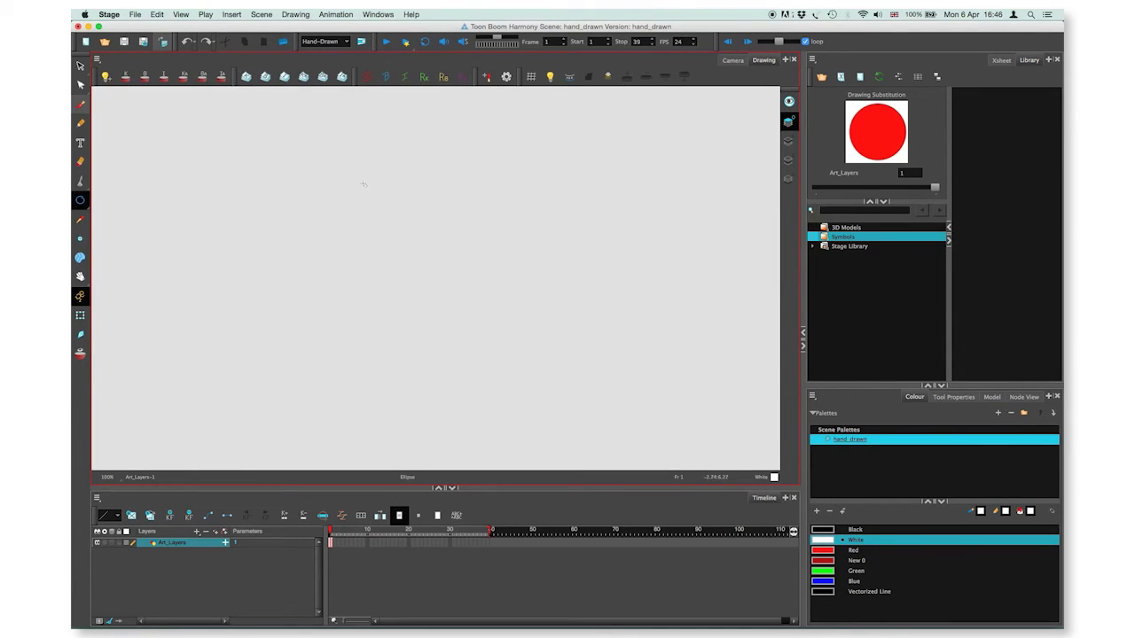
- Draw a small circle above-left of the ball and fill it white
{"action": "left_click_drag", "start_coordinate": [360, 173], "coordinate": [415, 229]}
{"action": "key", "text": "alt+i"}
{"action": "left_click", "coordinate": [395, 212]}
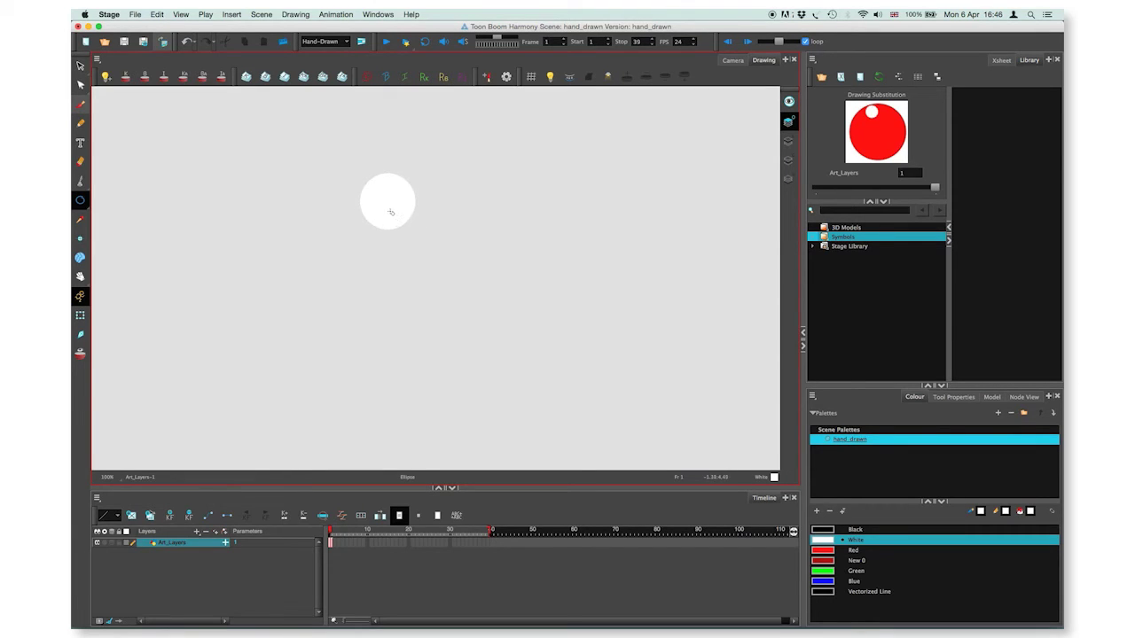
- Move the white highlight up-left over the red ball, then show only the line art
{"action": "left_click", "coordinate": [80, 66]}
{"action": "mouse_move", "coordinate": [396, 148]}
{"action": "left_mouse_down"}
{"action": "mouse_move", "coordinate": [422, 177]}
{"action": "mouse_move", "coordinate": [395, 151]}
{"action": "left_mouse_up"}
{"action": "left_click_drag", "start_coordinate": [398, 197], "coordinate": [400, 229]}
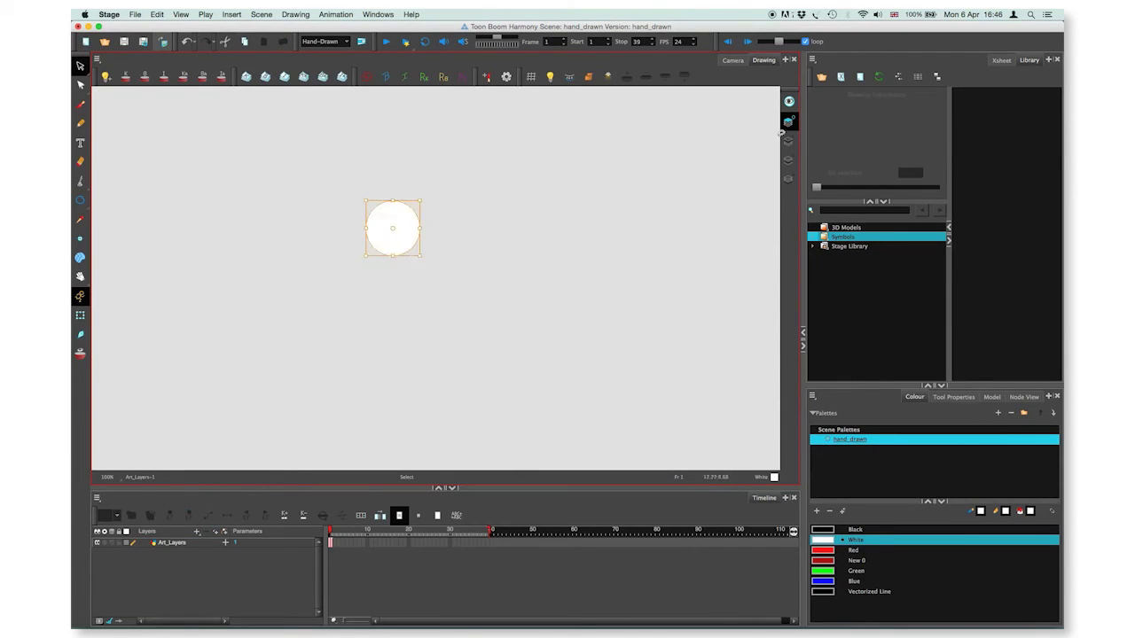
{"action": "left_click", "coordinate": [788, 121]}
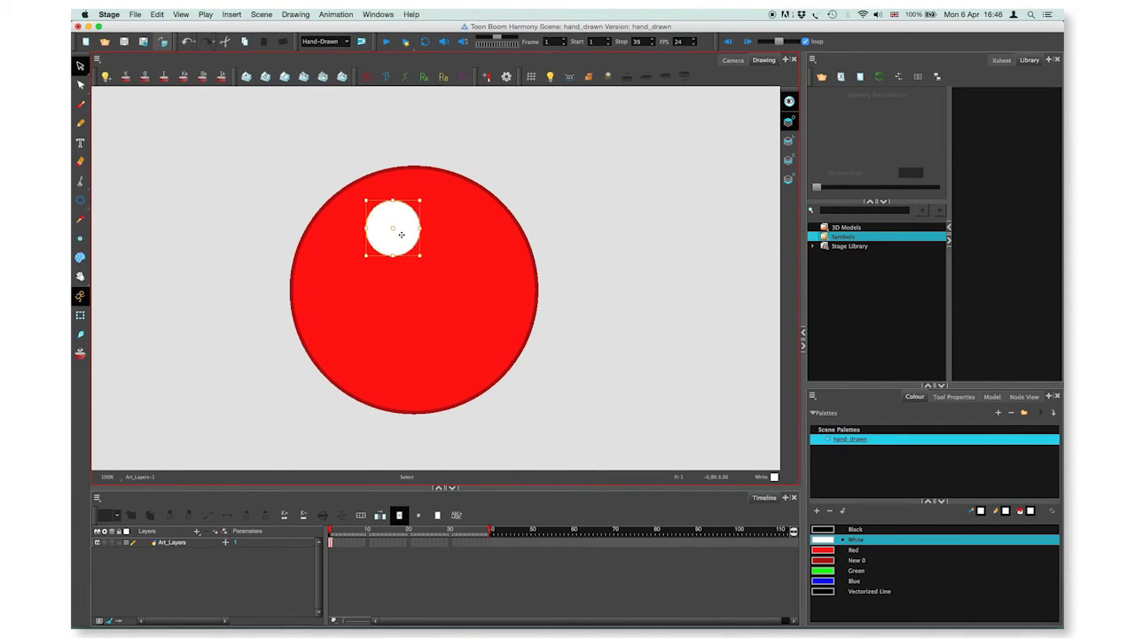
{"action": "left_click_drag", "start_coordinate": [401, 234], "coordinate": [392, 223]}
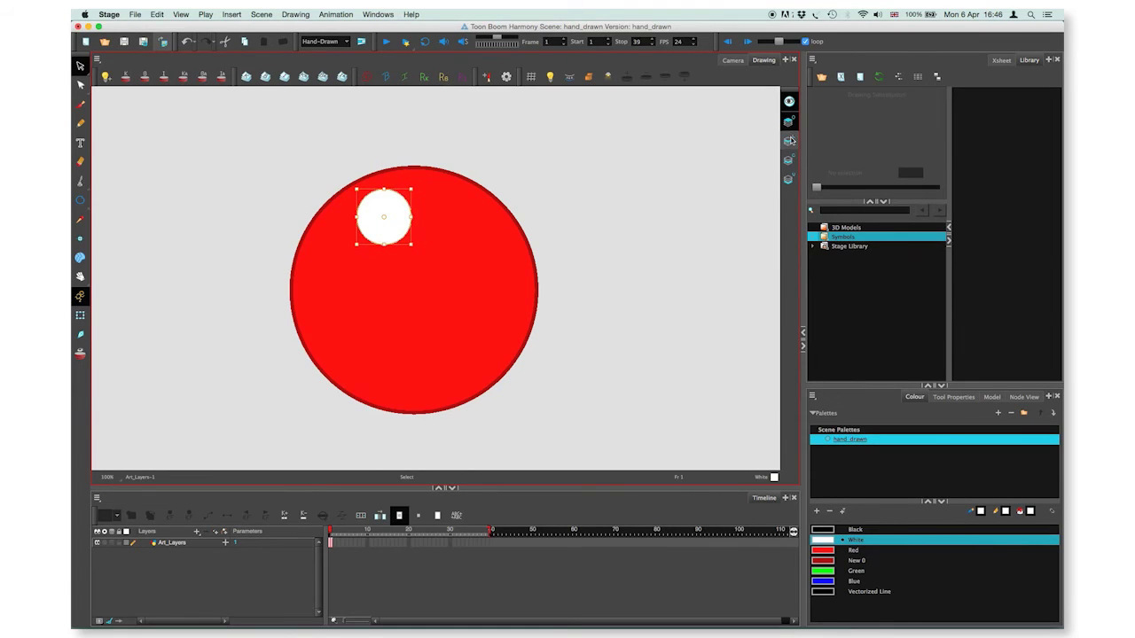
{"action": "left_click", "coordinate": [790, 141]}
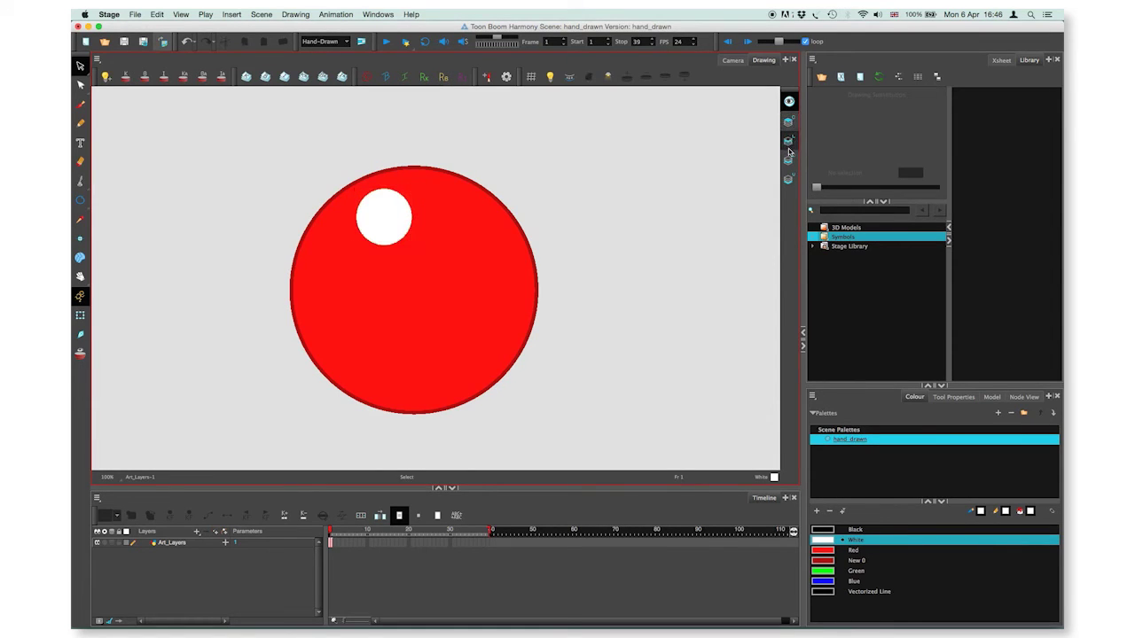
{"action": "left_click", "coordinate": [789, 103]}
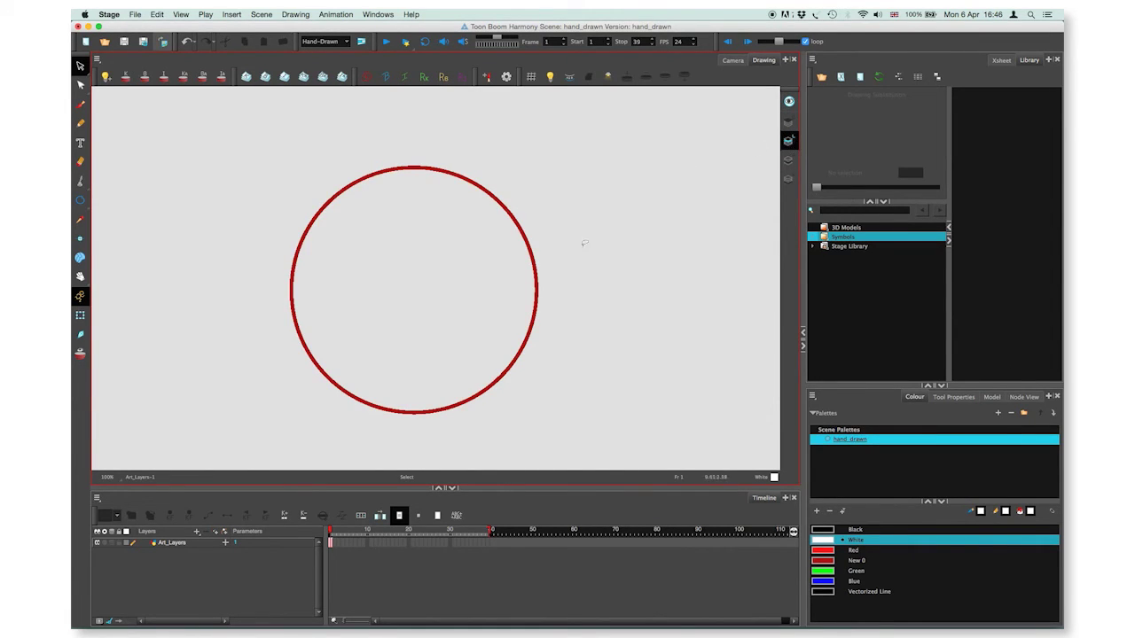
- Switch to the empty underlay art layer and make Black the current colour
{"action": "left_click", "coordinate": [788, 160]}
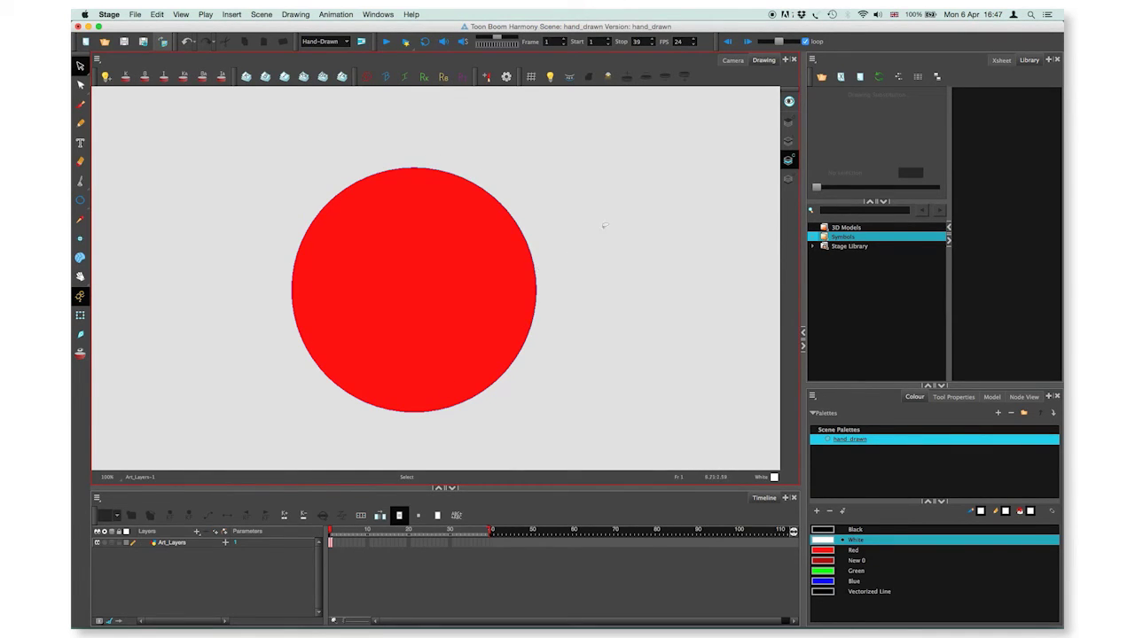
{"action": "left_click", "coordinate": [789, 179]}
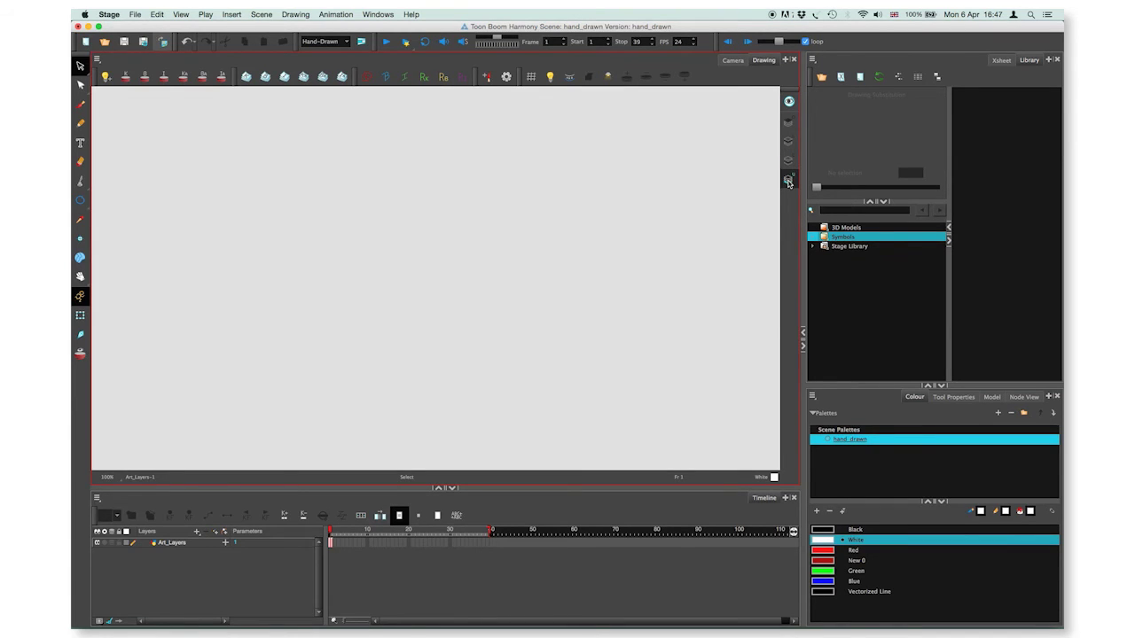
{"action": "left_click", "coordinate": [823, 531]}
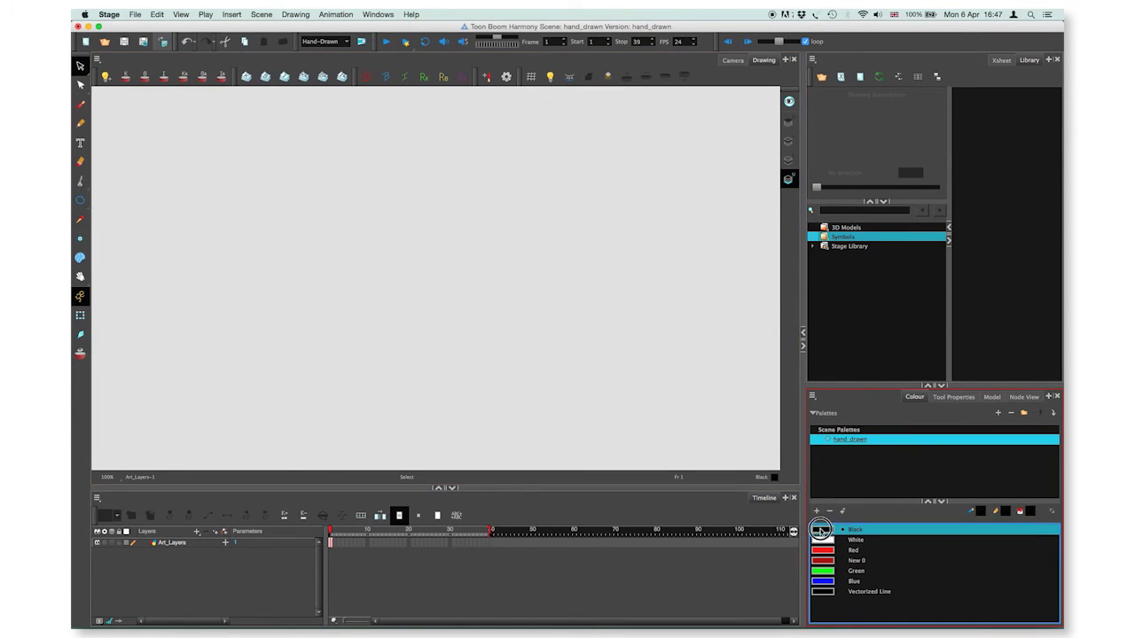
{"action": "left_click", "coordinate": [80, 199]}
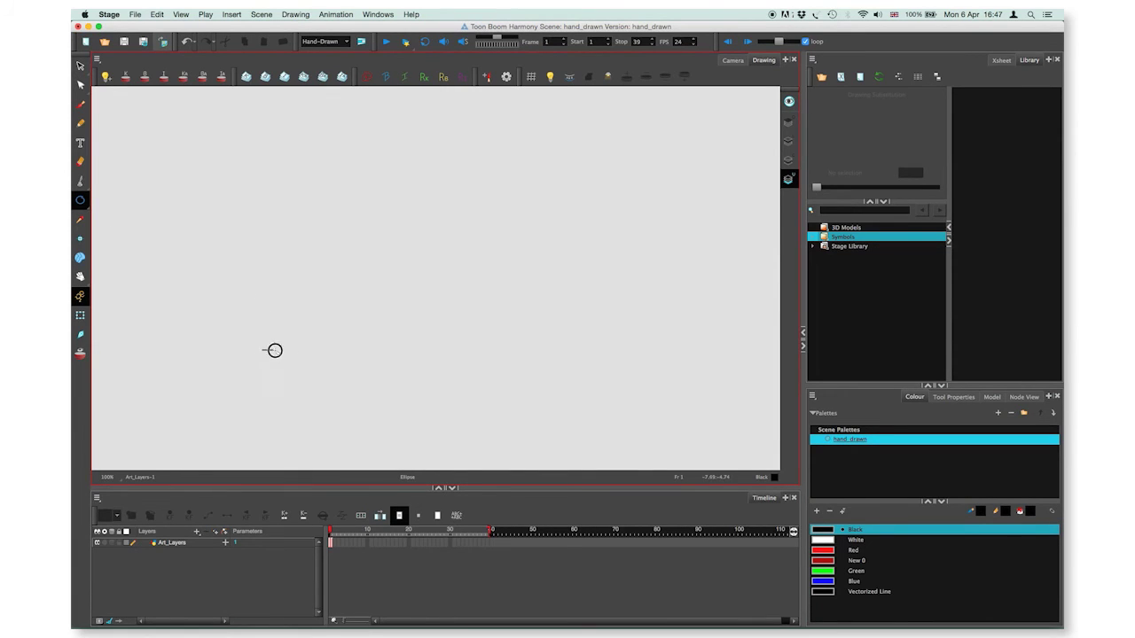
- Draw a wide flat black ellipse and shift it down-left beneath the ball as its shadow
{"action": "left_click_drag", "start_coordinate": [264, 350], "coordinate": [640, 391]}
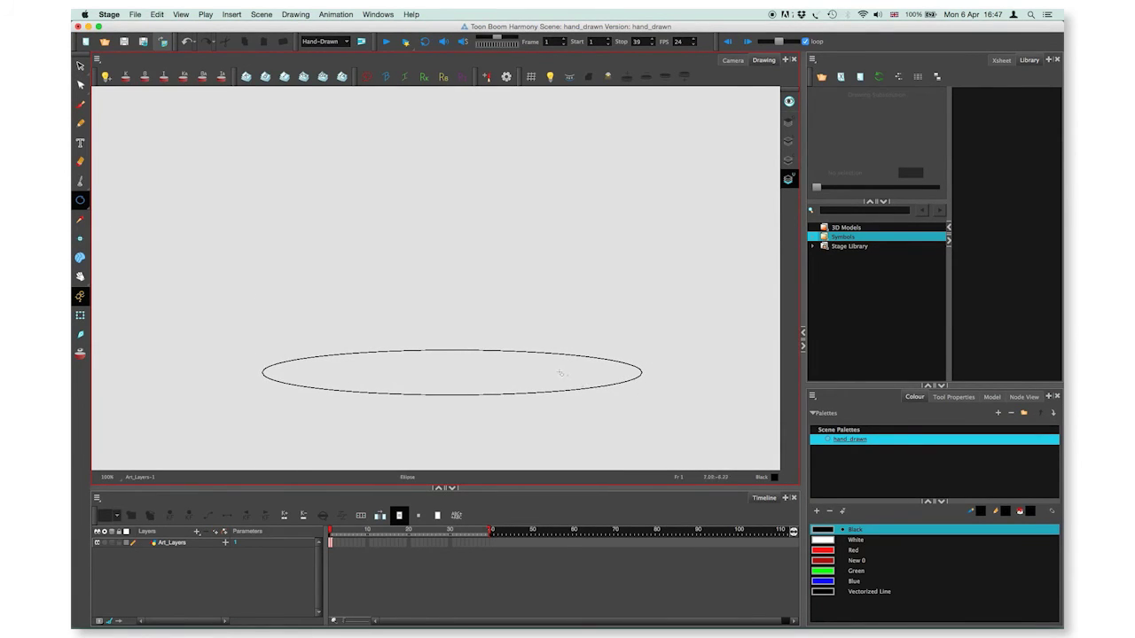
{"action": "left_click", "coordinate": [789, 102]}
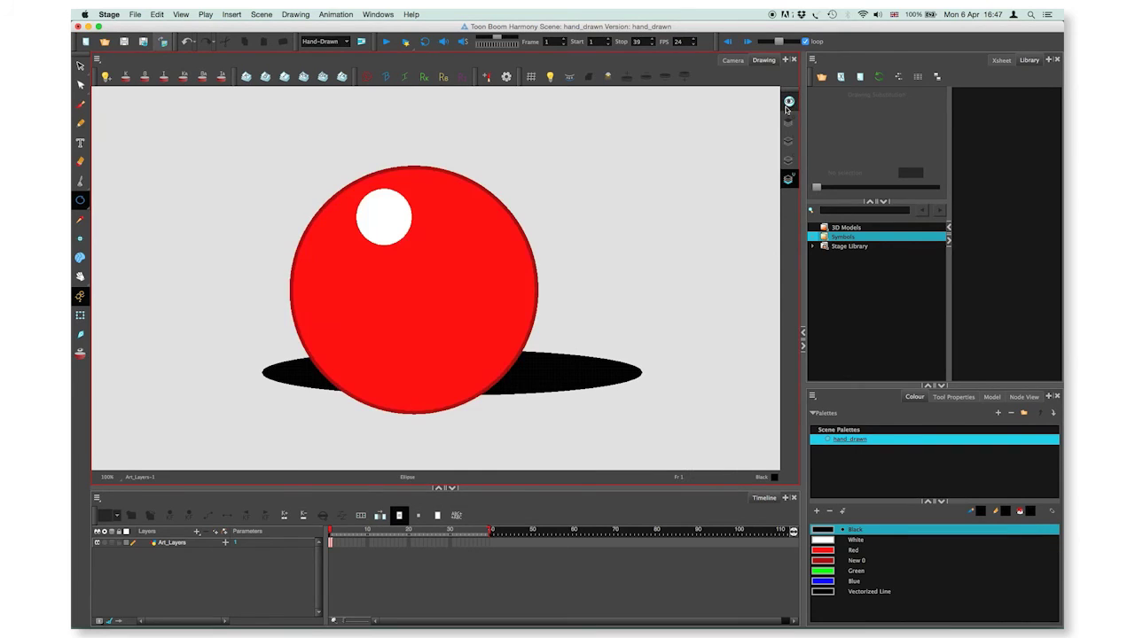
{"action": "left_click", "coordinate": [79, 66]}
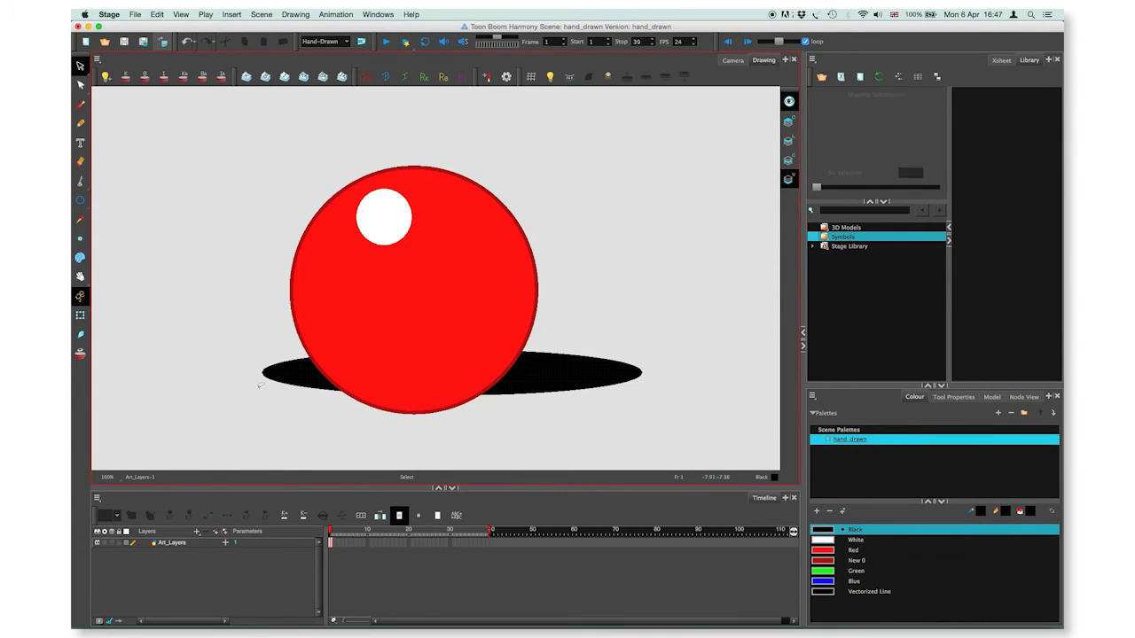
{"action": "mouse_move", "coordinate": [229, 326]}
{"action": "left_mouse_down"}
{"action": "mouse_move", "coordinate": [258, 458]}
{"action": "mouse_move", "coordinate": [550, 298]}
{"action": "mouse_move", "coordinate": [532, 306]}
{"action": "left_mouse_up"}
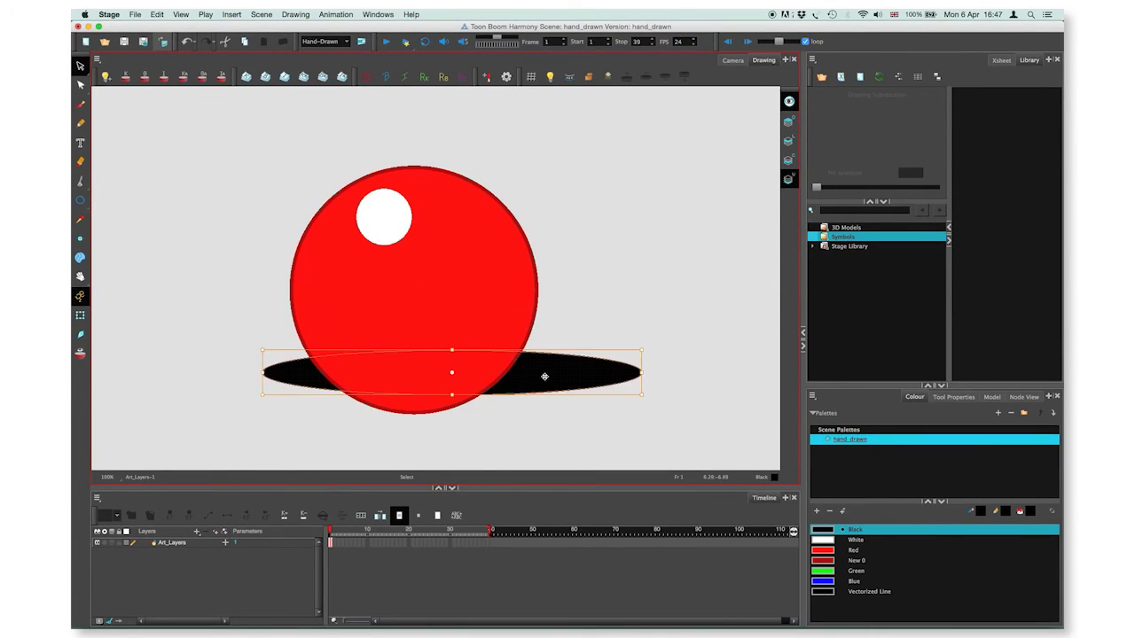
{"action": "left_click_drag", "start_coordinate": [544, 377], "coordinate": [517, 408]}
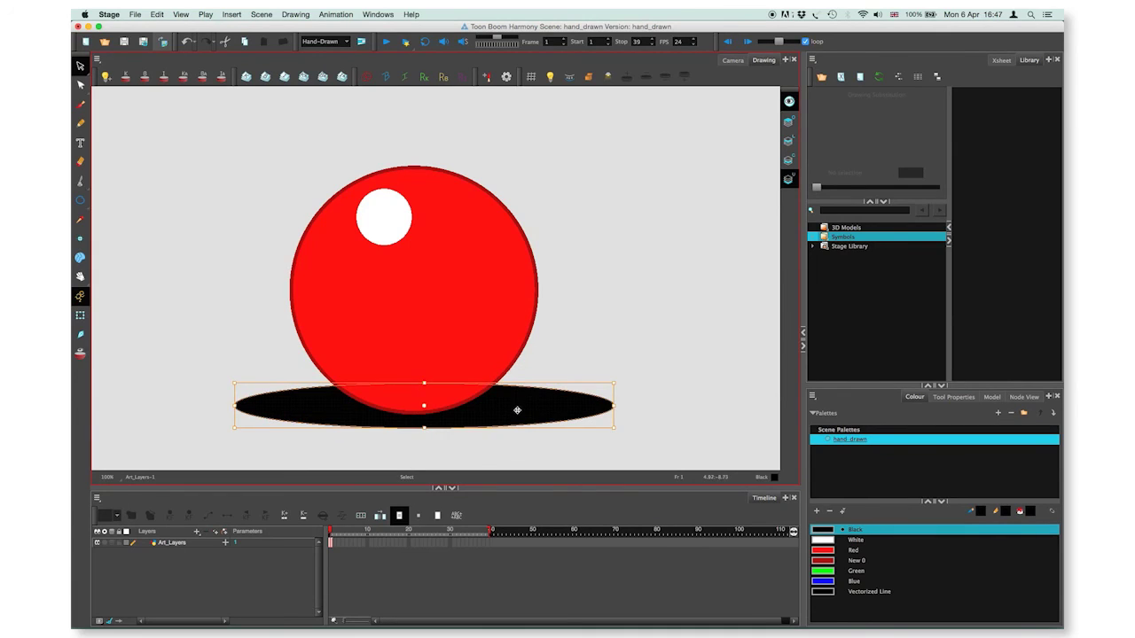
{"action": "left_click", "coordinate": [585, 316]}
- Check the overlay, line, colour and underlay layers in turn, then show all art layers together
{"action": "left_click", "coordinate": [790, 118]}
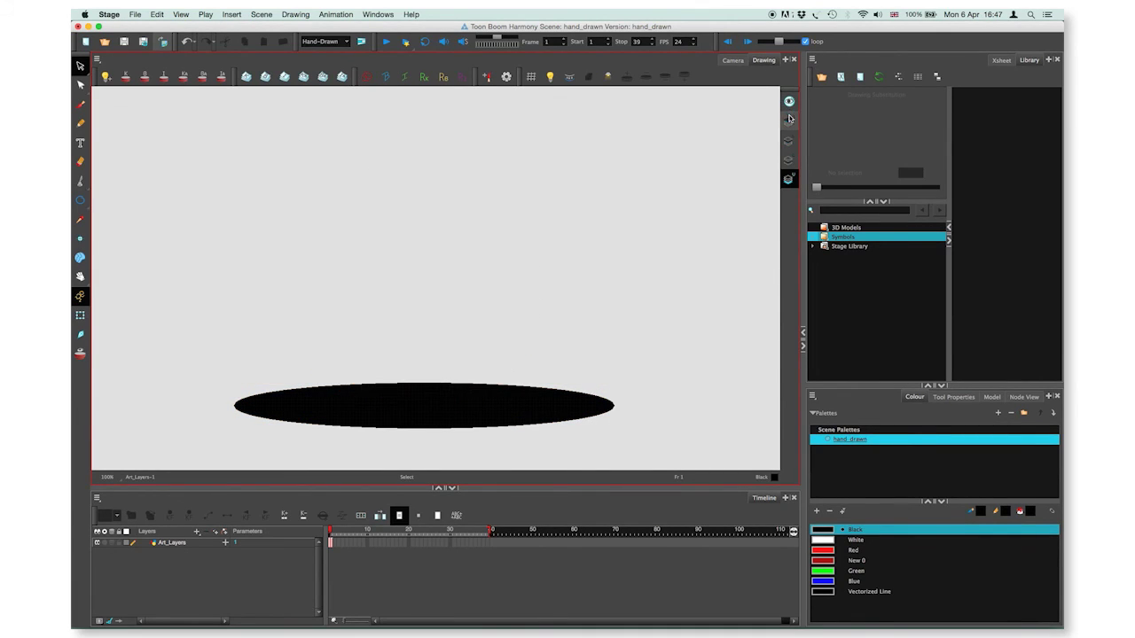
{"action": "left_click", "coordinate": [789, 120]}
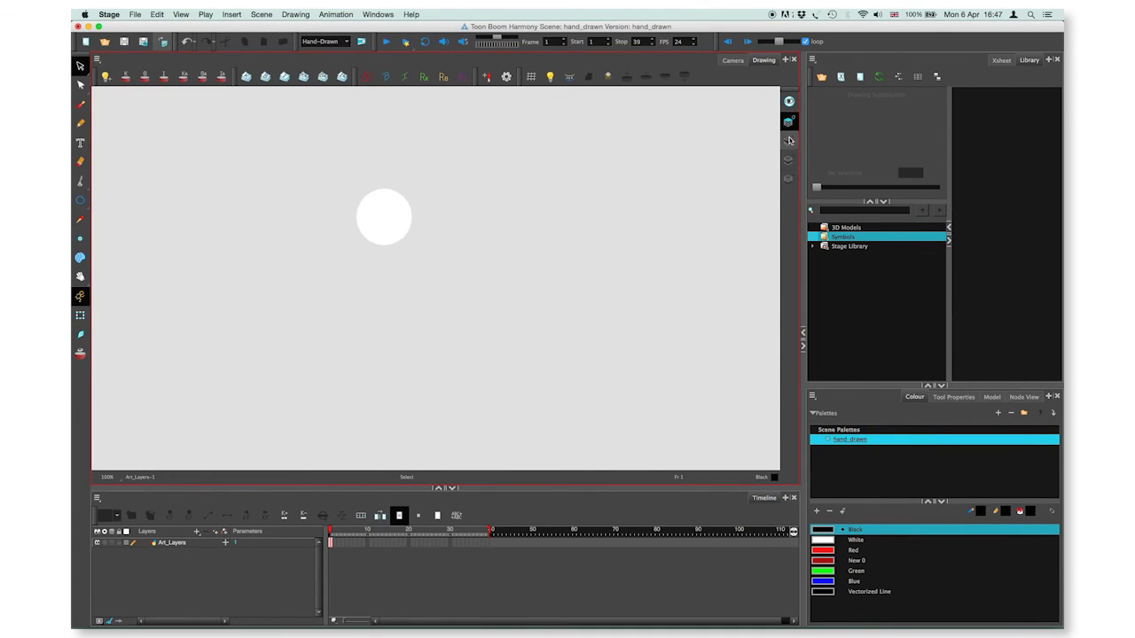
{"action": "left_click", "coordinate": [789, 140]}
{"action": "left_click", "coordinate": [789, 160]}
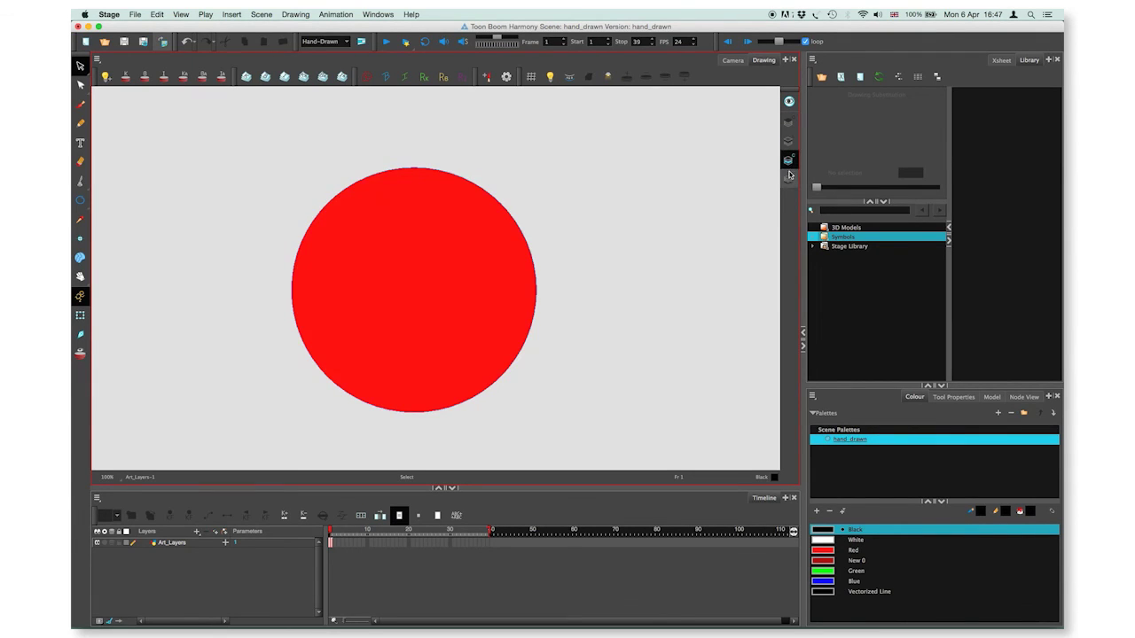
{"action": "left_click", "coordinate": [789, 179]}
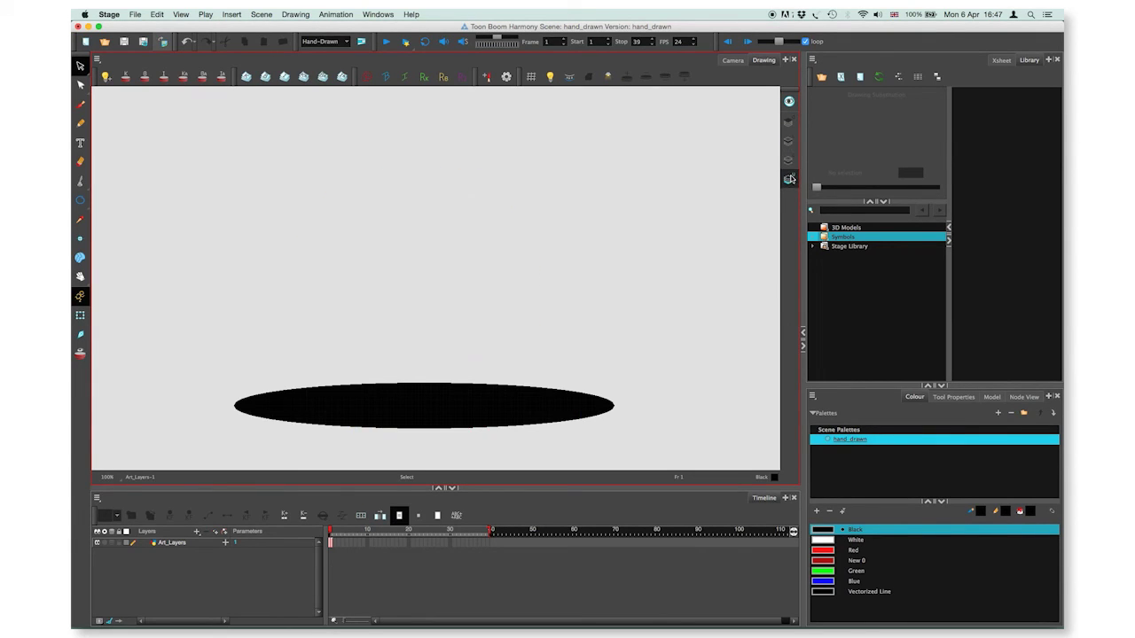
{"action": "left_click", "coordinate": [790, 102]}
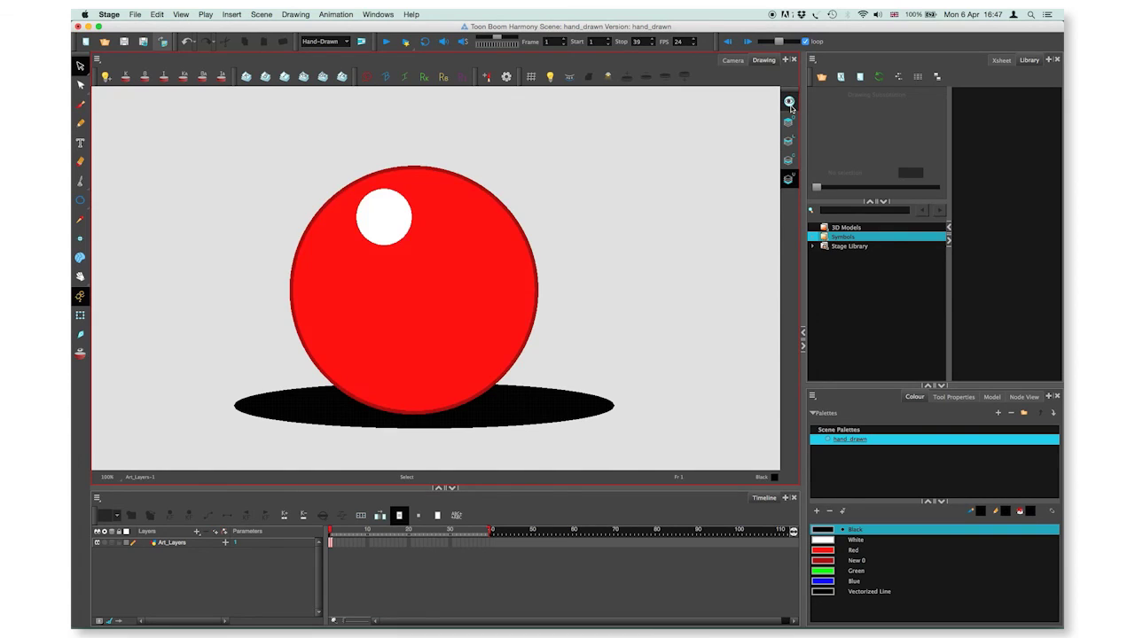